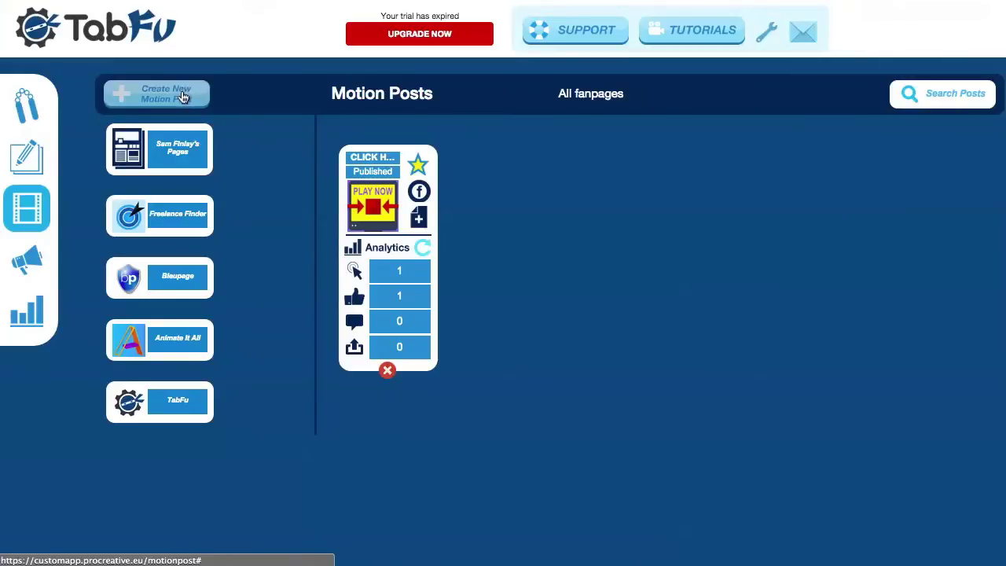
Step: Begin a new motion post filtered to the TabFu fanpage, continuing with Linked Tab selected
left_click(181, 96)
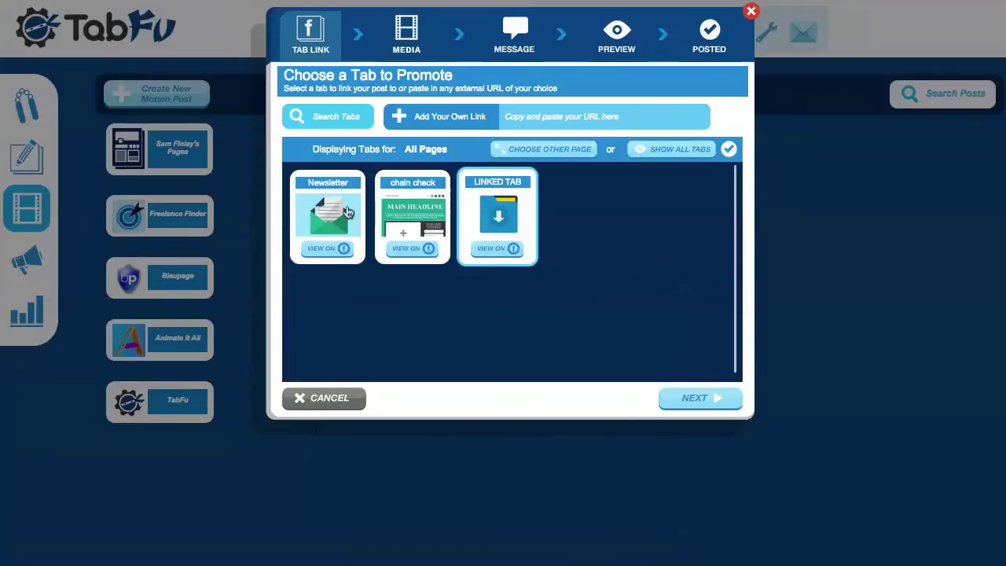
left_click(540, 151)
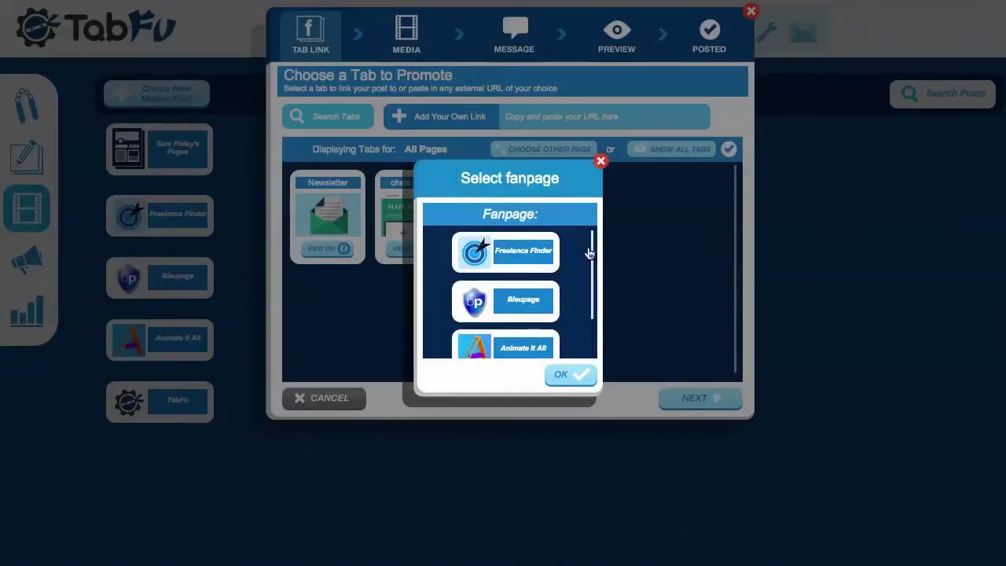
left_click_drag(590, 252, 588, 314)
left_click(505, 334)
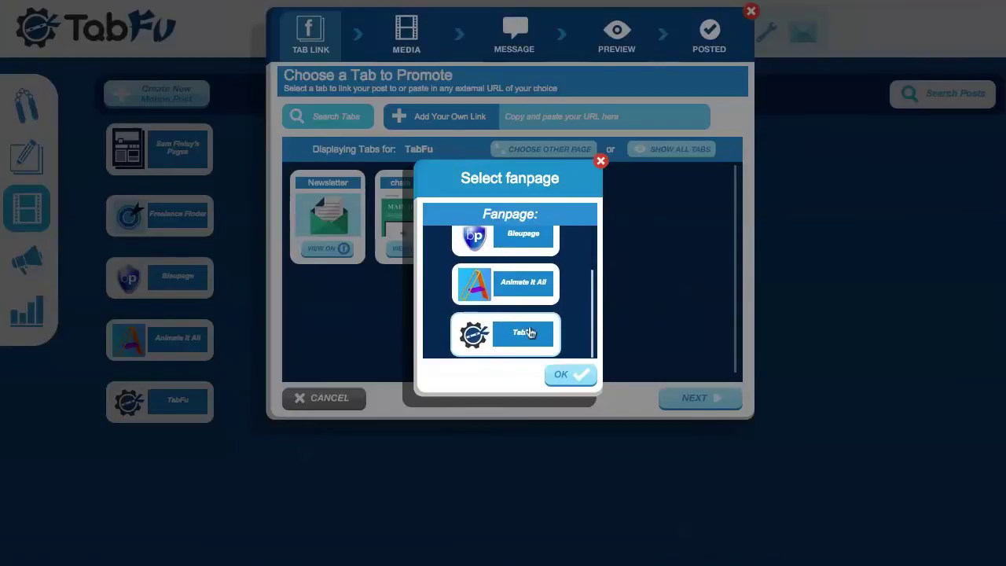
left_click(566, 376)
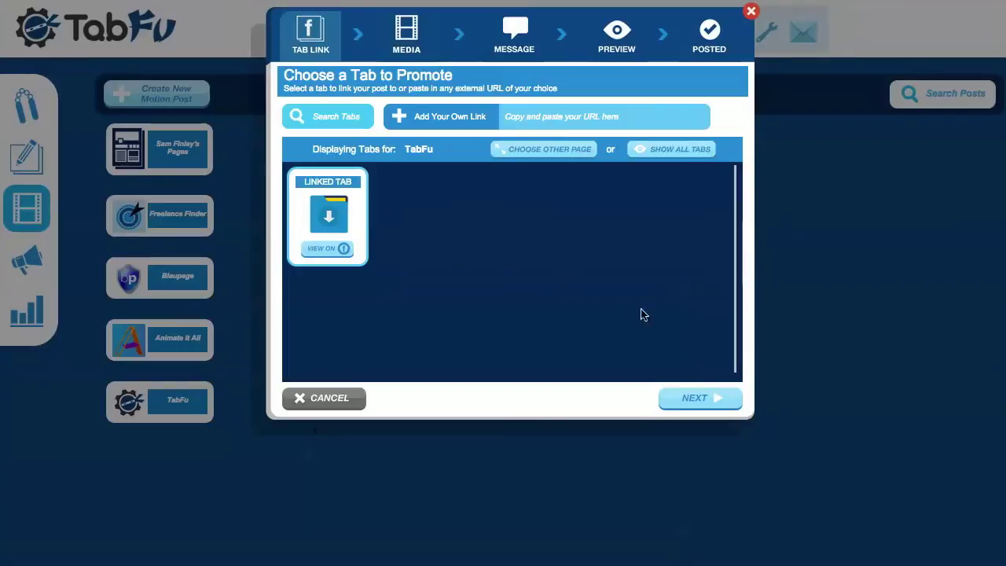
left_click(687, 405)
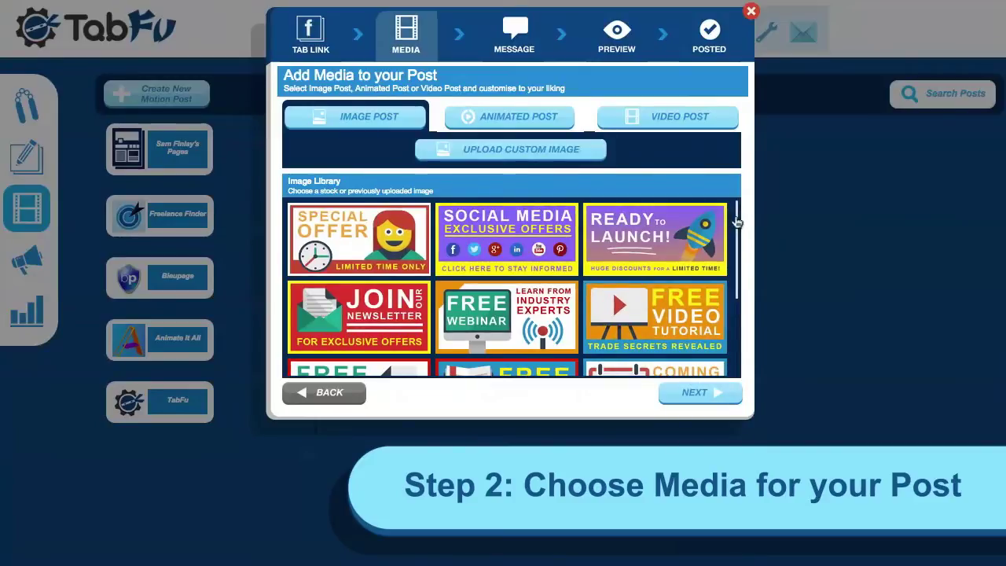
Step: Preview the Image and Video post types, dismissing their custom upload prompts
mouse_move(736, 236)
left_mouse_down()
mouse_move(735, 249)
mouse_move(735, 236)
left_mouse_up()
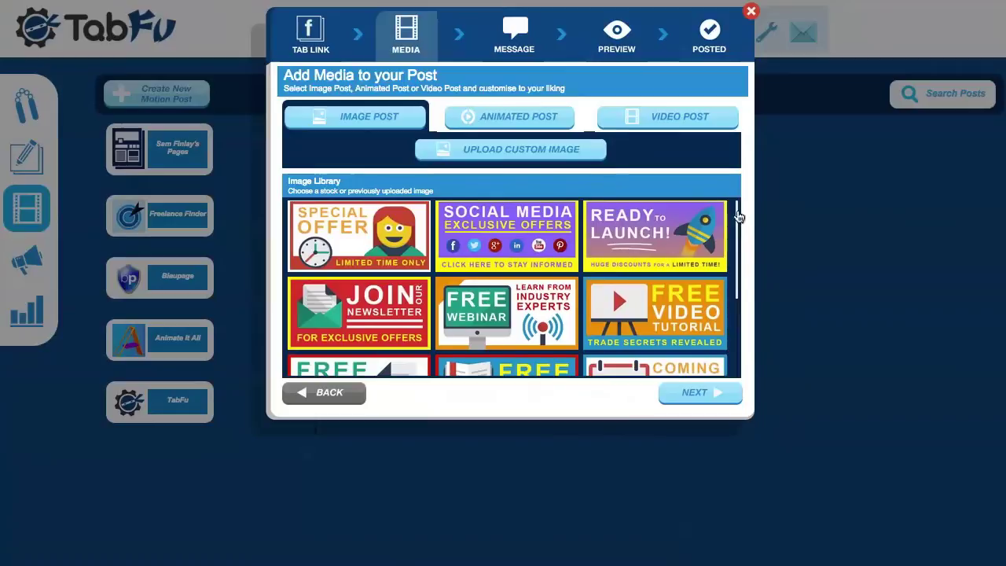
left_click(559, 150)
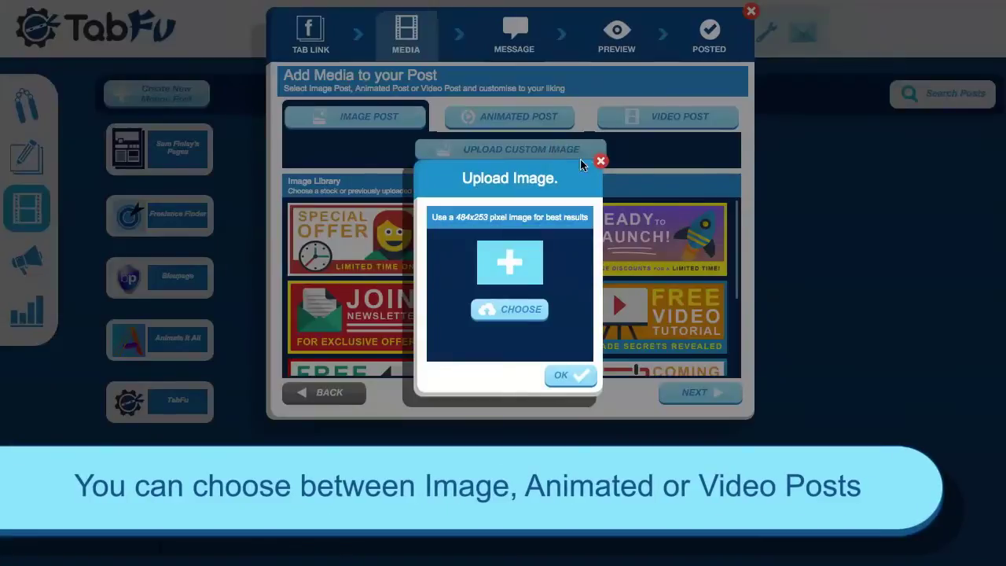
left_click(601, 163)
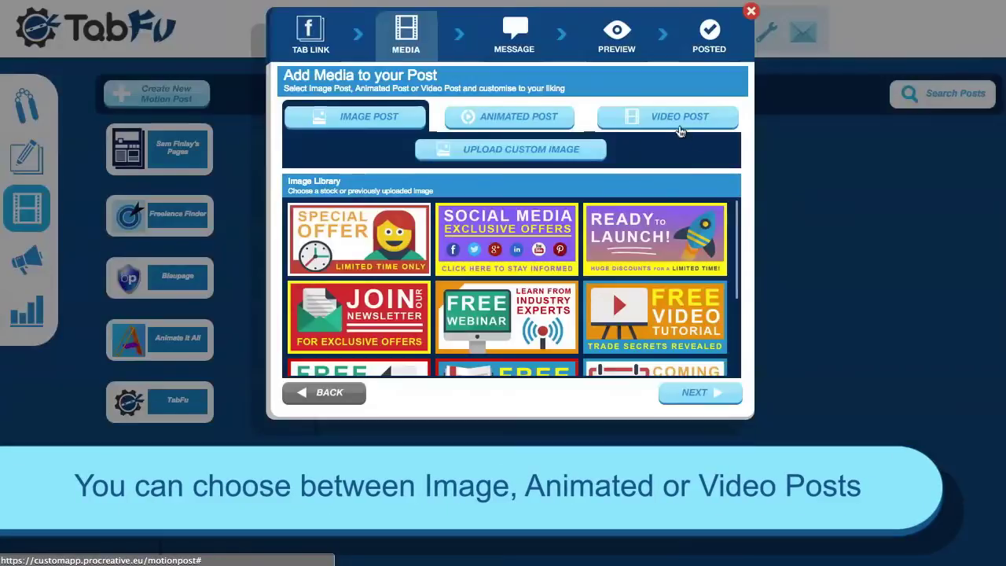
left_click(680, 122)
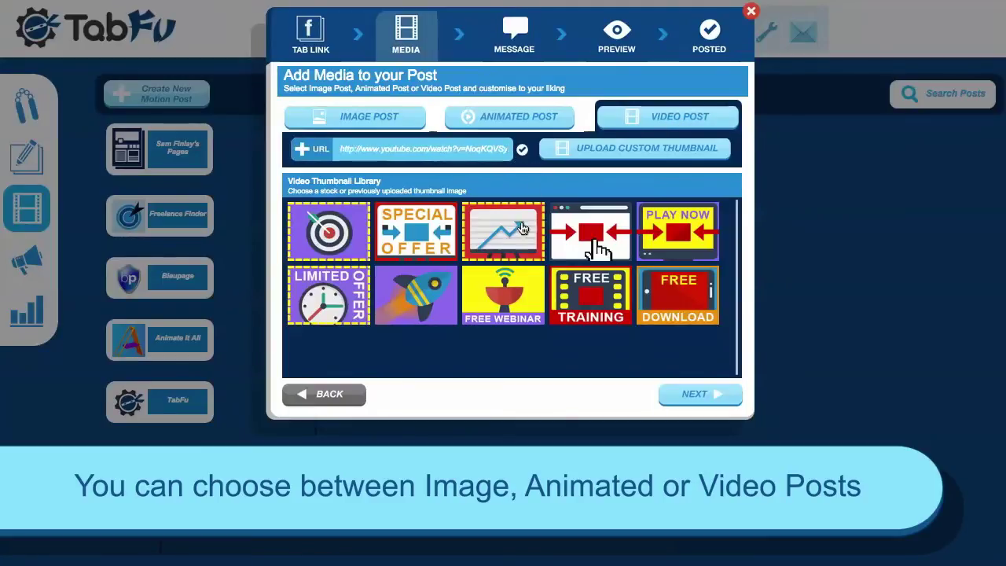
left_click(669, 151)
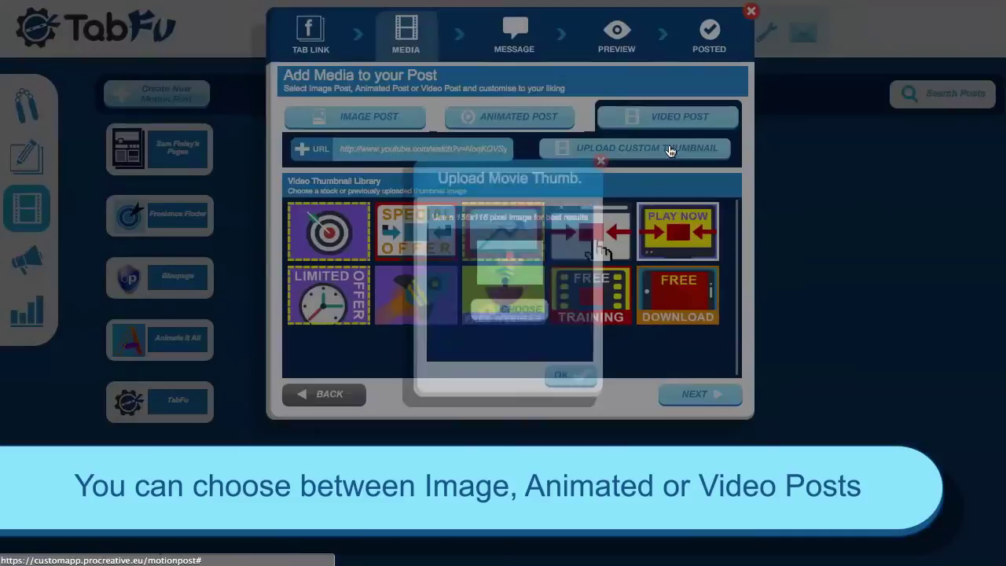
left_click(600, 163)
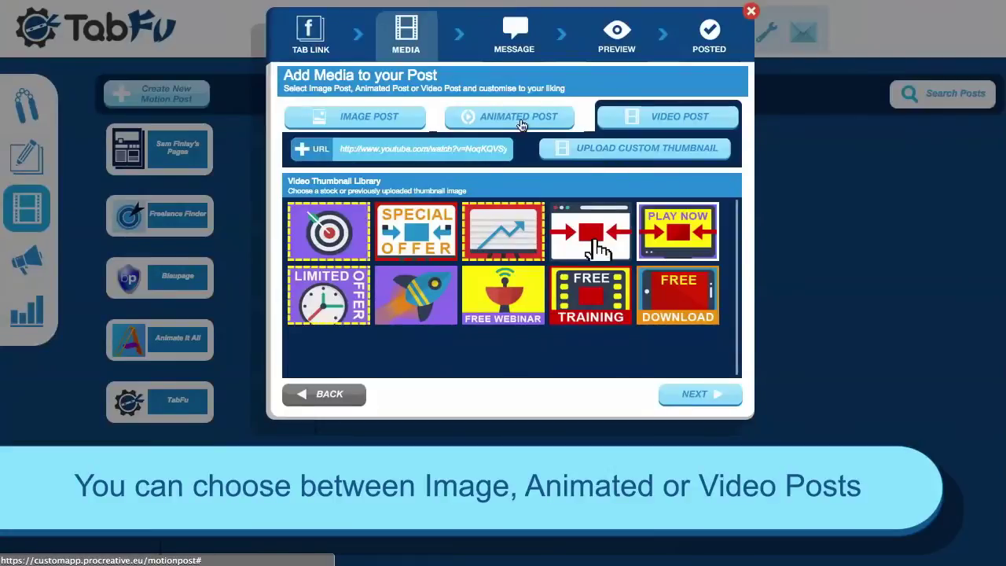
Step: Switch to Animated Post, pick the Coming Soon GIF, and continue
left_click(516, 121)
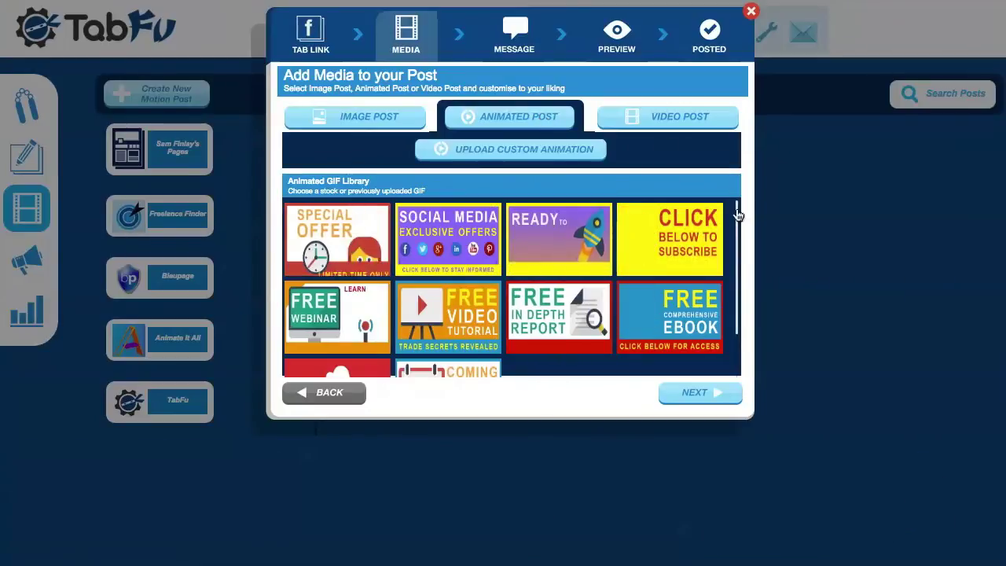
left_click_drag(739, 207, 735, 265)
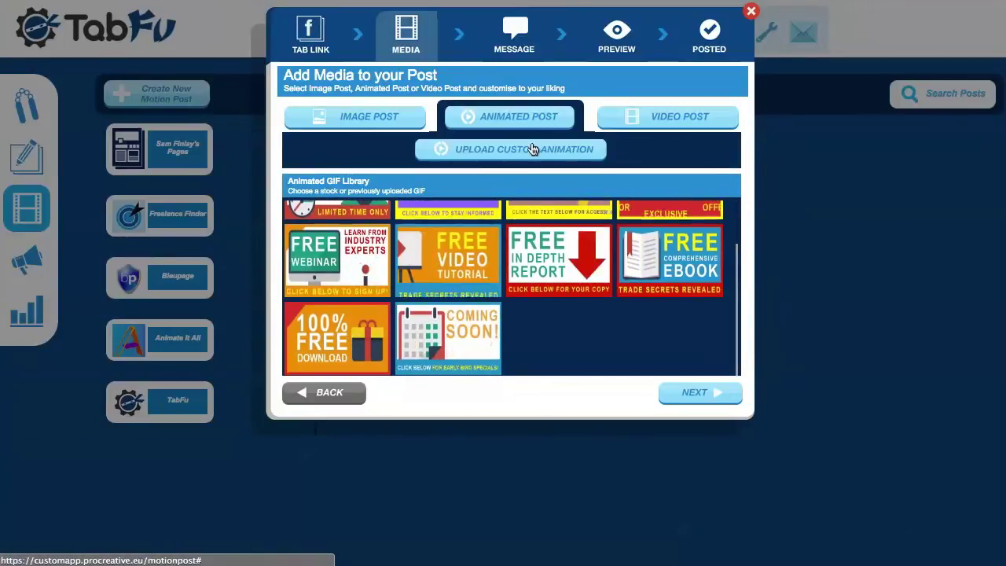
left_click(530, 148)
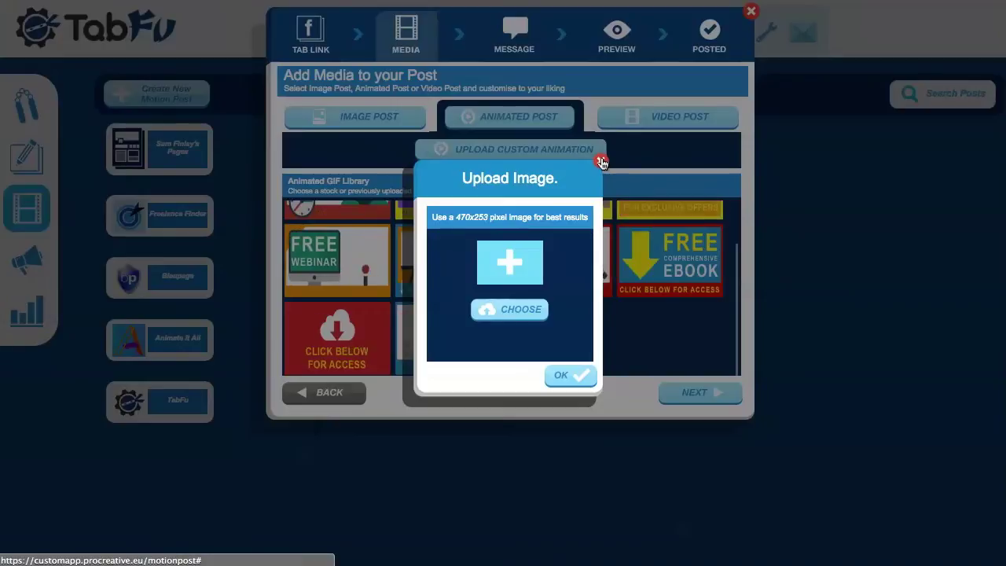
left_click(601, 161)
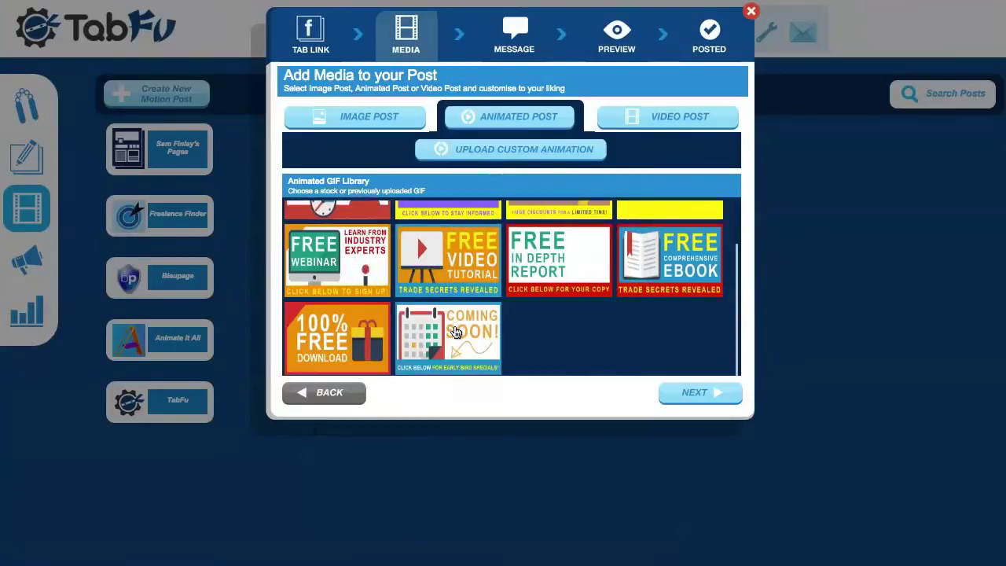
left_click(693, 397)
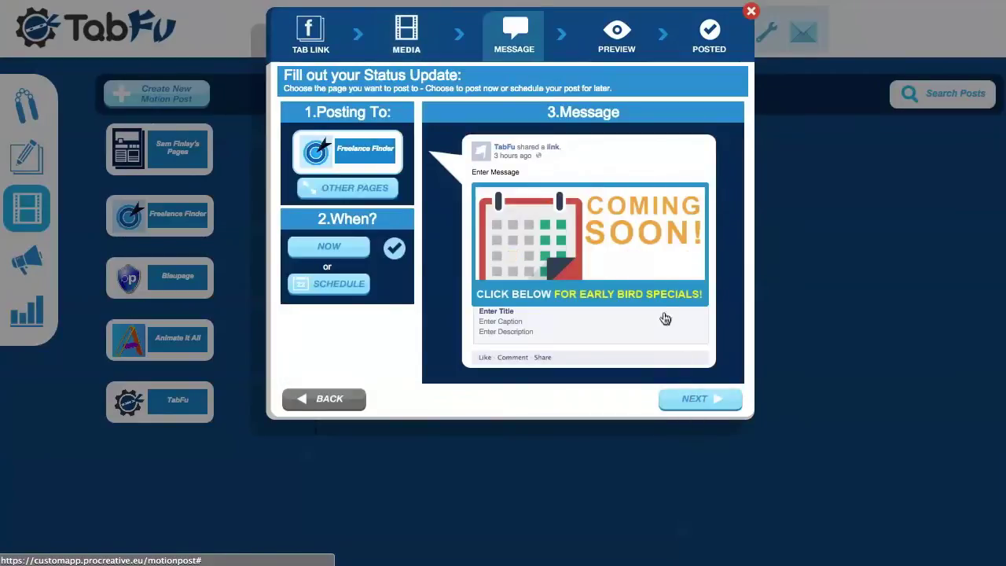
Step: Set TabFu as the posting page and schedule a date and time
left_click(381, 189)
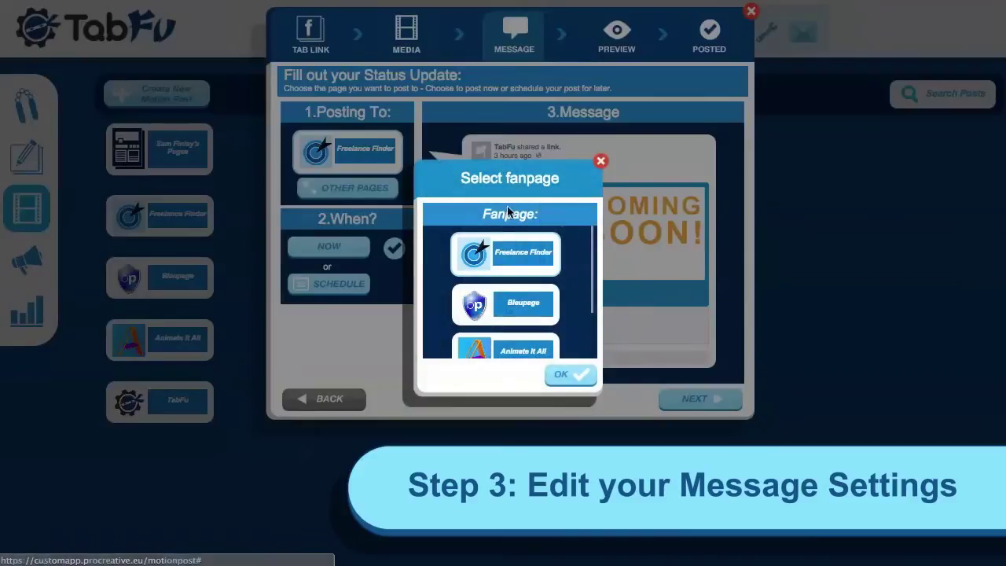
left_click_drag(593, 241, 589, 327)
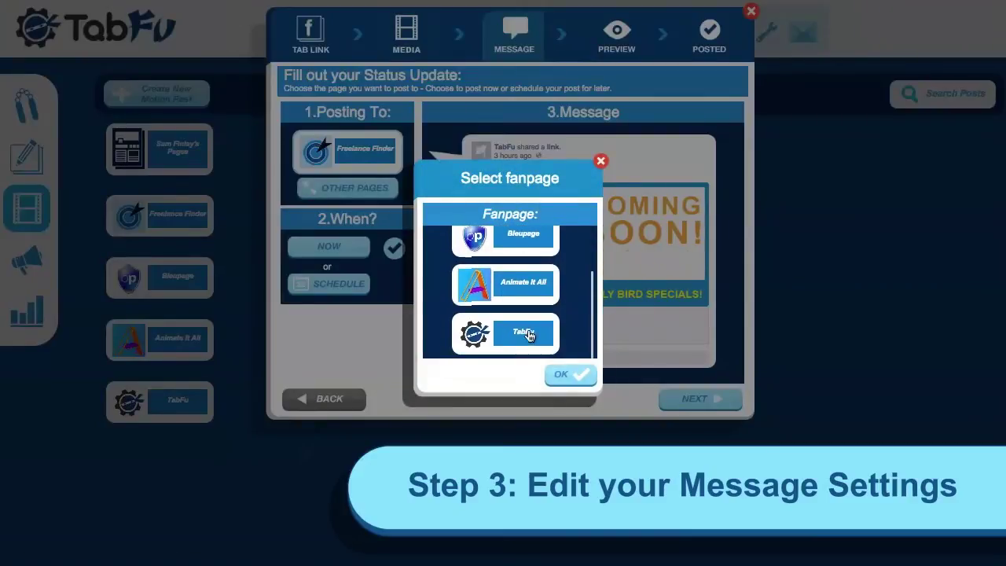
left_click(524, 341)
left_click(574, 376)
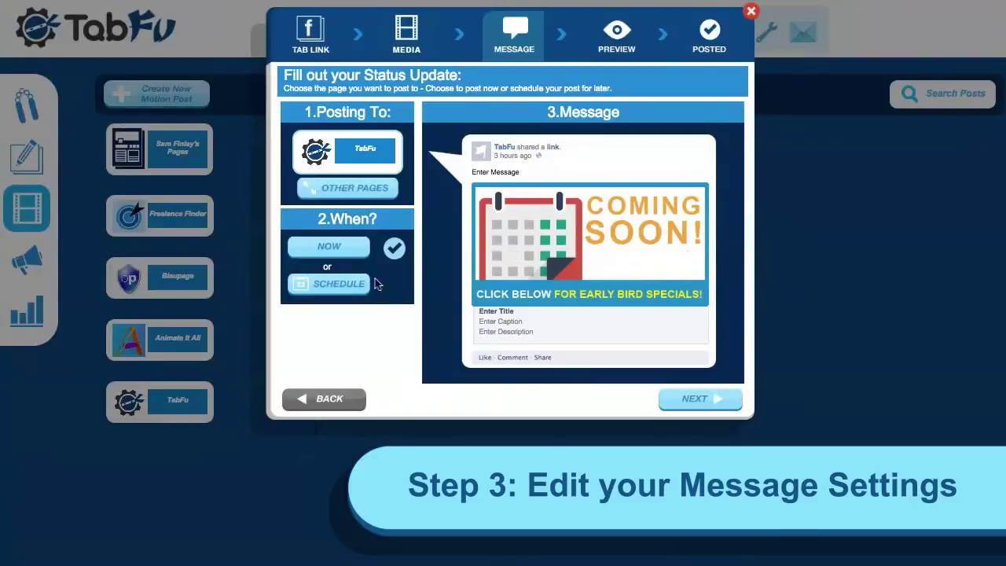
left_click(347, 289)
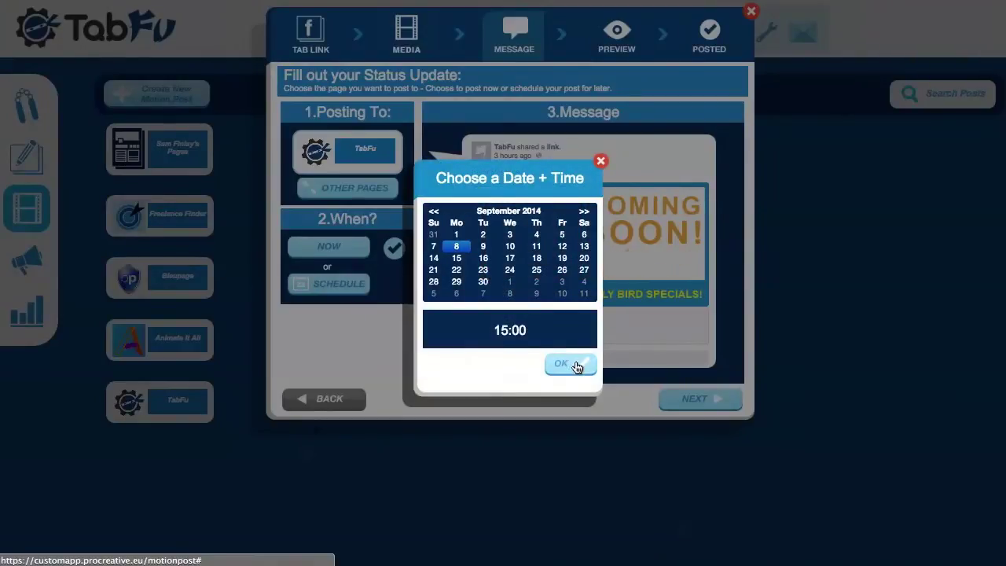
left_click(576, 367)
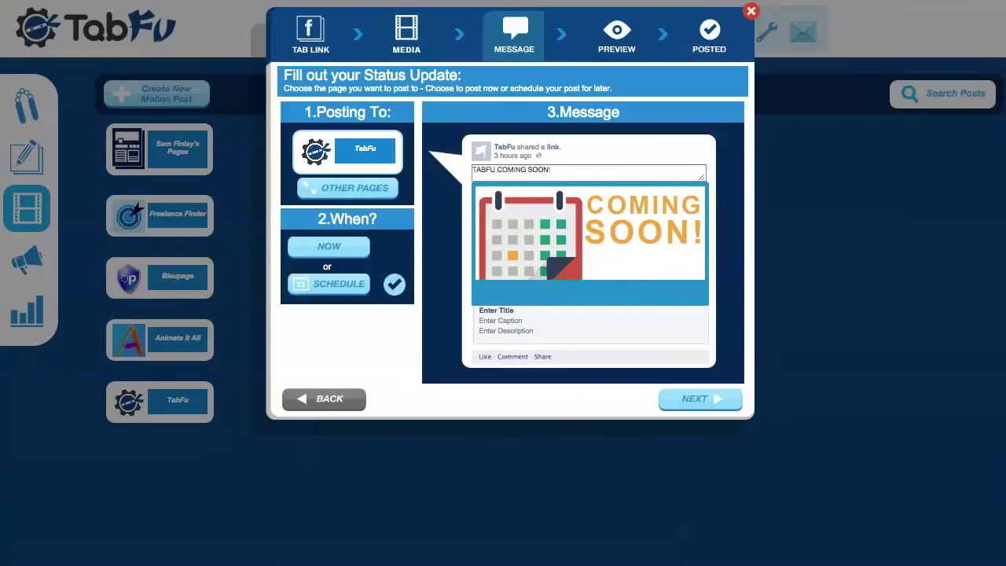
Step: Enter title 'Early Bird Specials', caption 'CLICK TO SUBSCRIBE', description 'CLICK HERE', and enlarge the message box
left_click(509, 312)
type("Early Bird Specials")
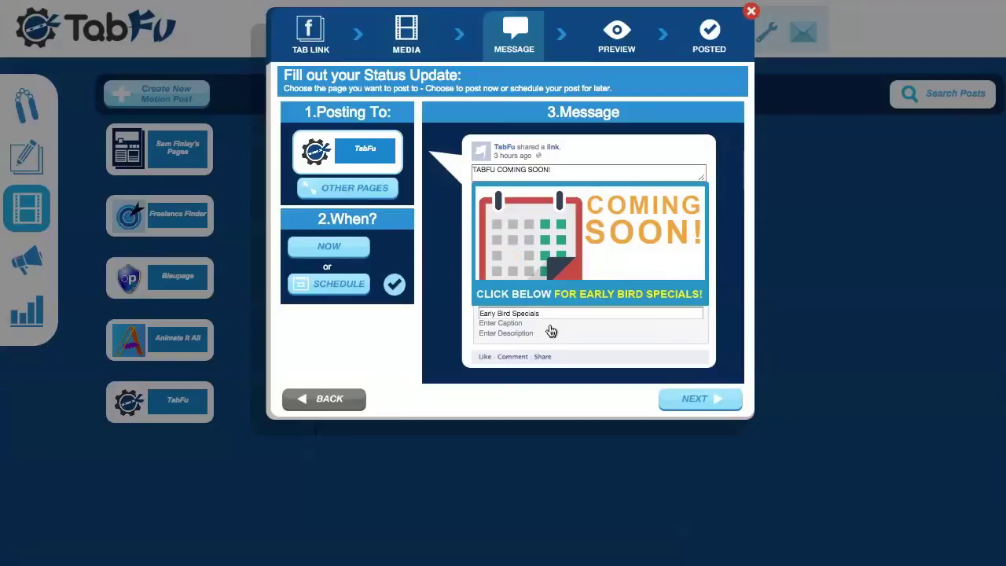
left_click(549, 326)
type("CLIC")
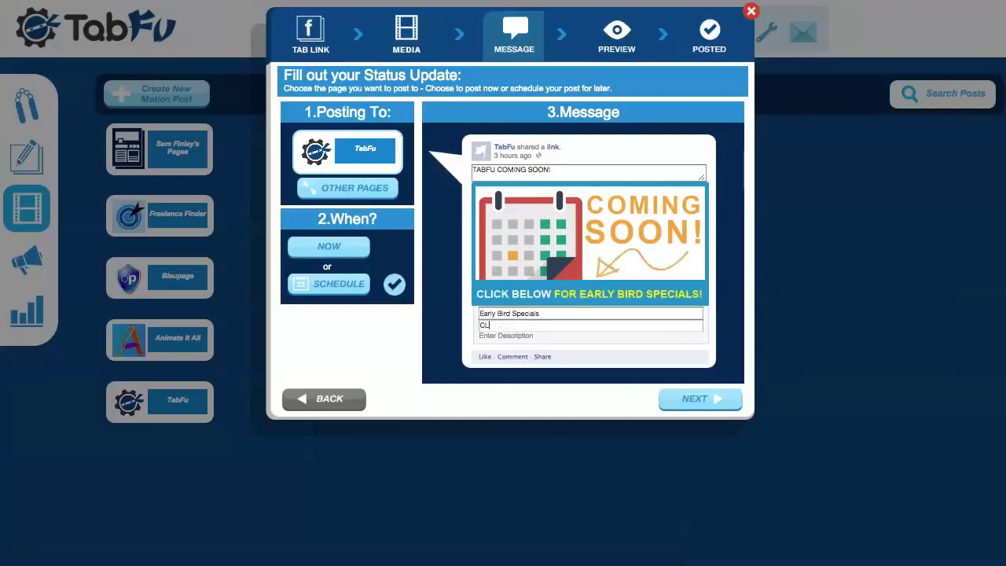
type("K TO SUBSCRIBE")
left_click(505, 335)
type("CLICK HERE")
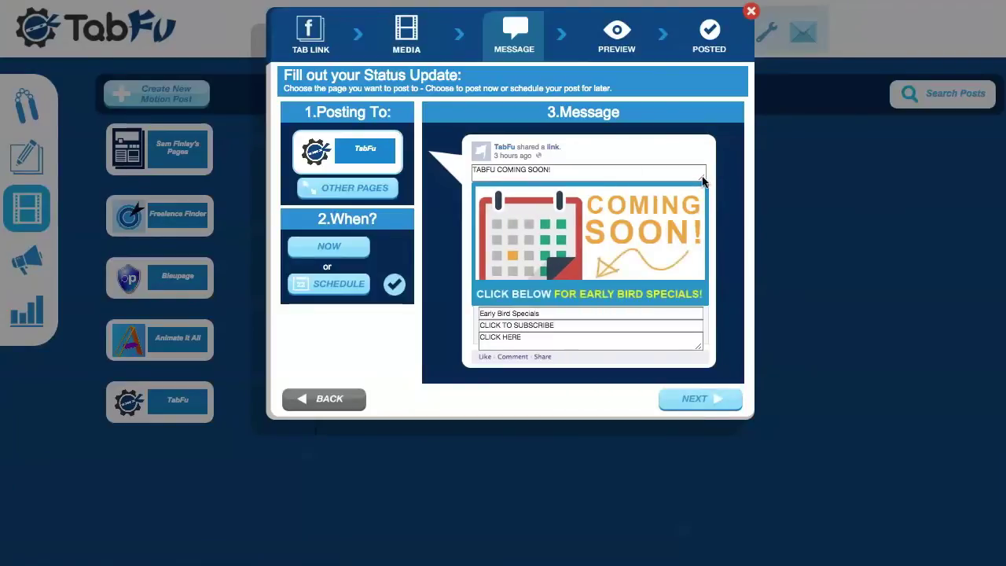
mouse_move(702, 178)
left_mouse_down()
mouse_move(711, 227)
mouse_move(718, 182)
left_mouse_up()
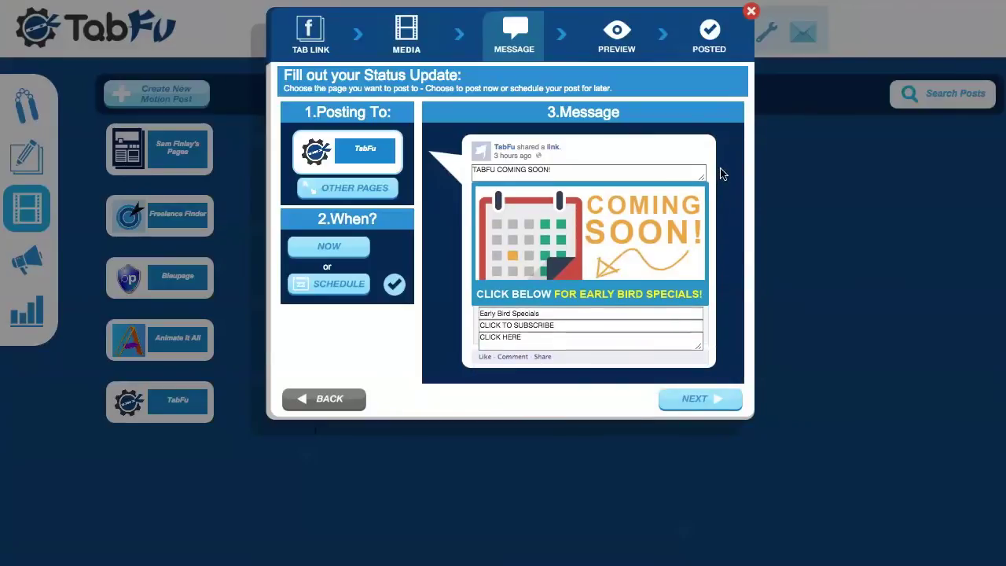
left_click(711, 401)
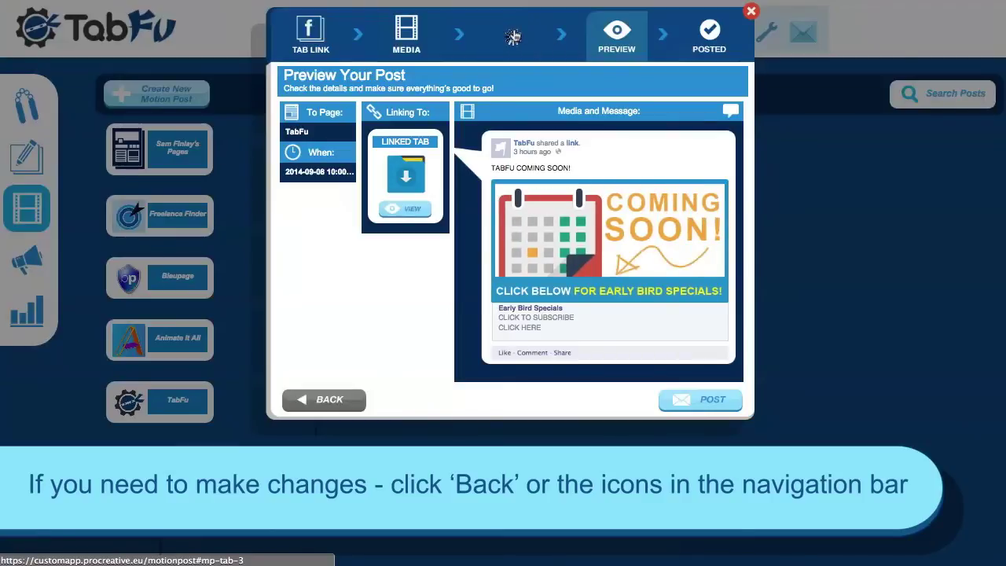
Step: Change the post timing from scheduled to Now and post it to Facebook
left_click(513, 35)
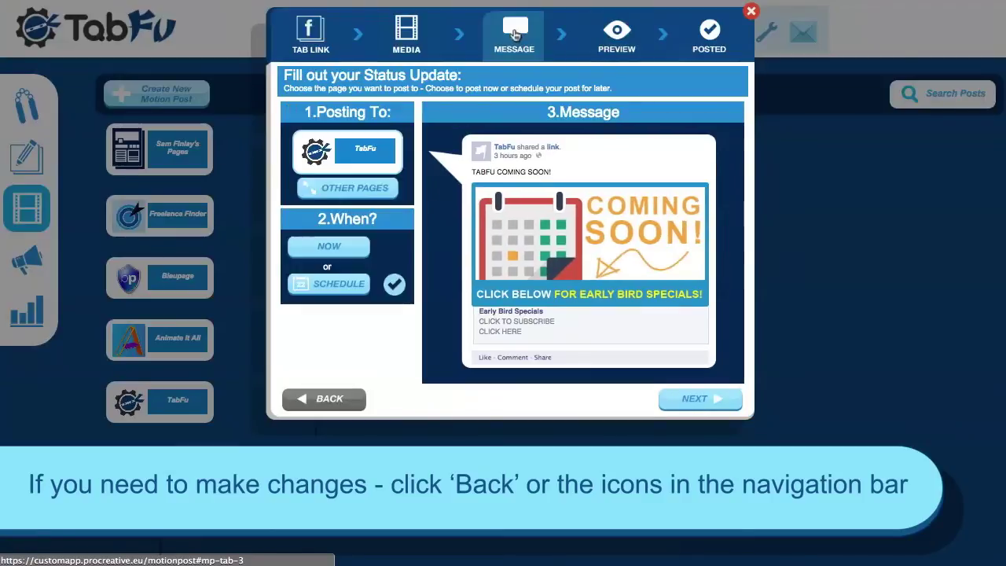
left_click(328, 246)
left_click(689, 400)
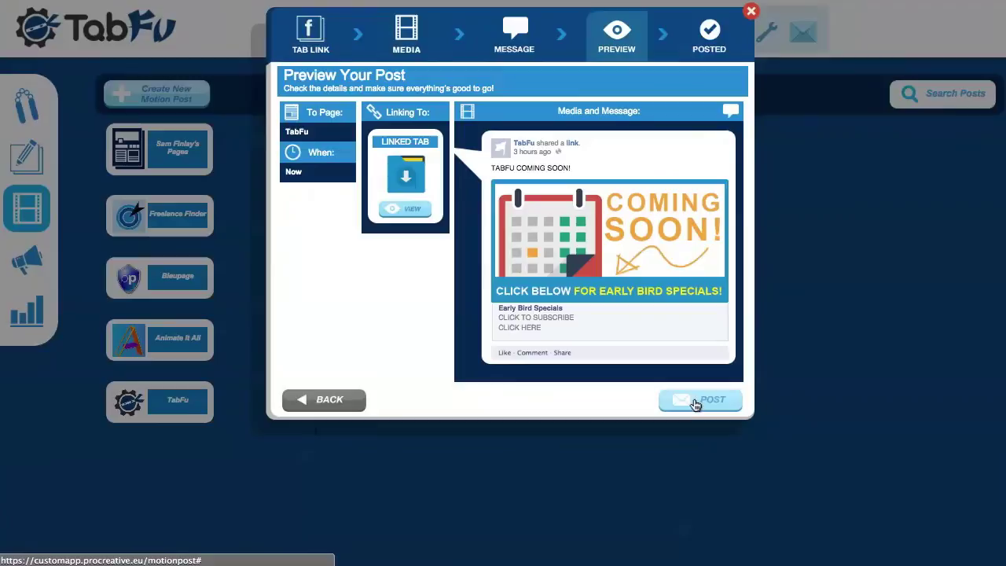
left_click(701, 402)
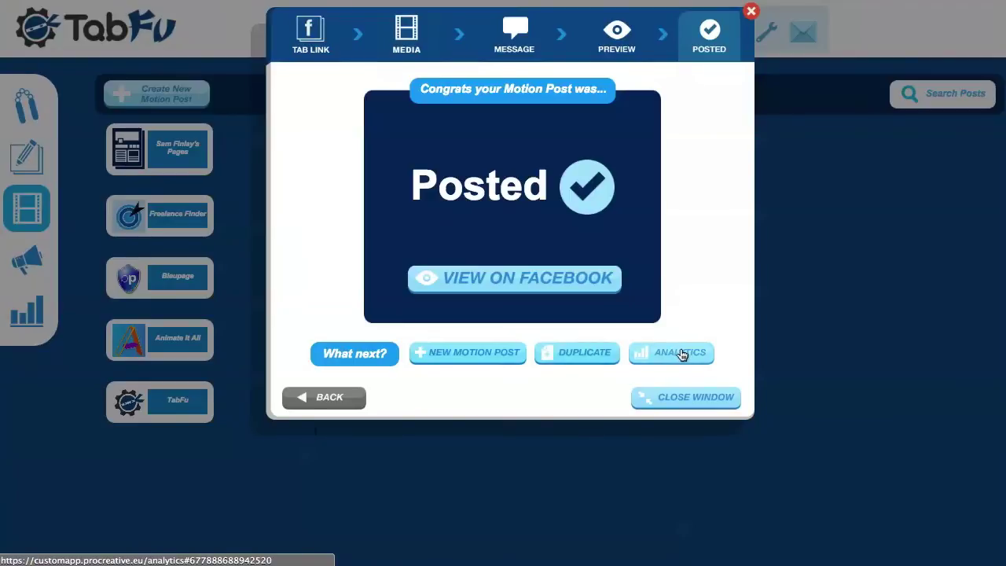
Step: Close the posting window, then cancel the delete prompt on the new Coming Soon card
left_click(693, 398)
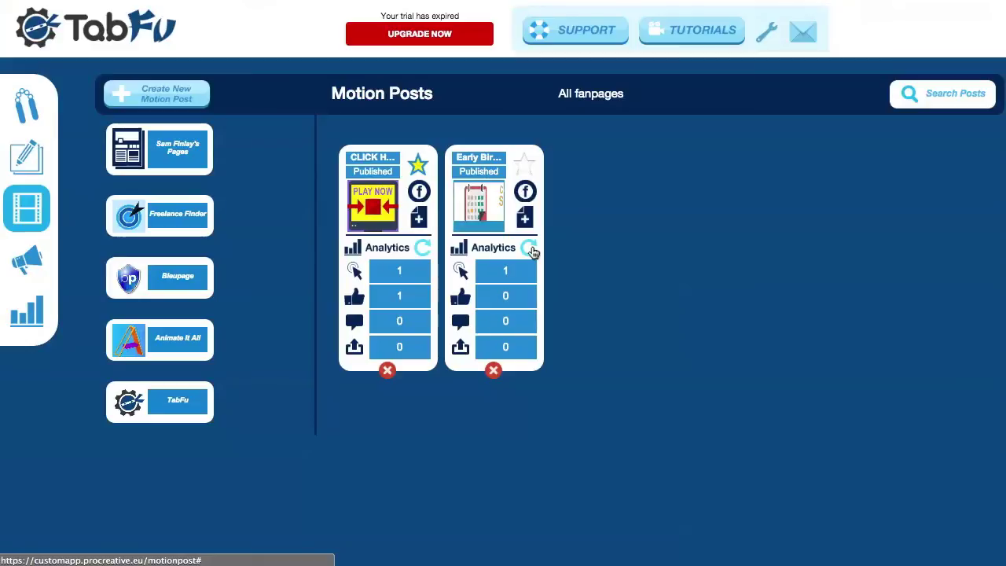
left_click(493, 371)
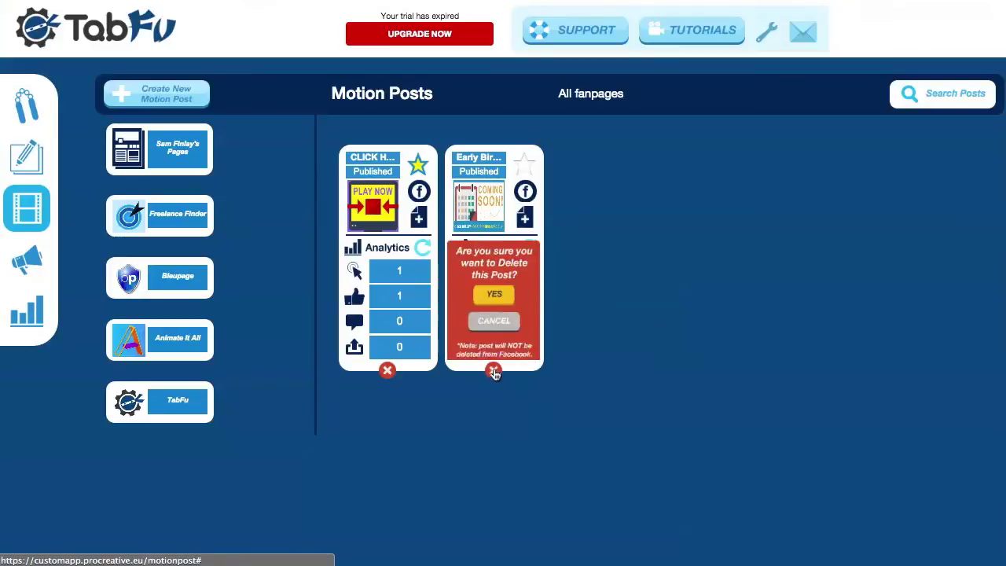
left_click(498, 317)
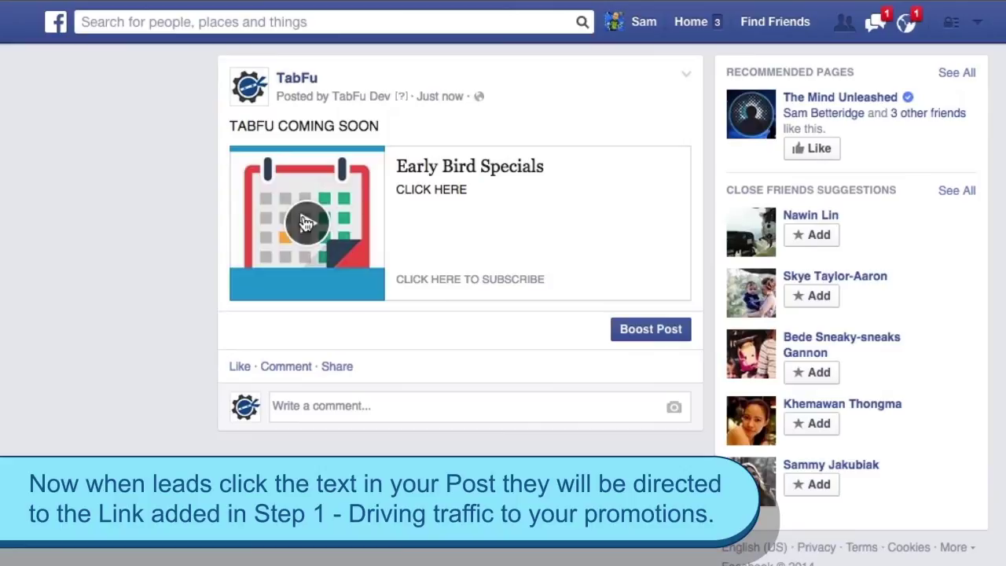
Step: Play the post's Coming Soon animation on the TabFu Facebook page
left_click(306, 222)
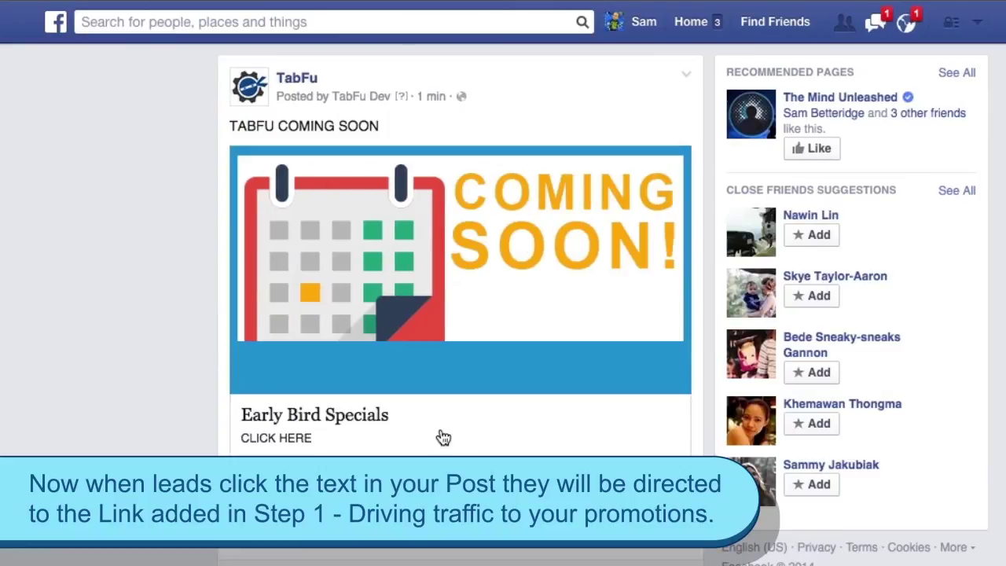